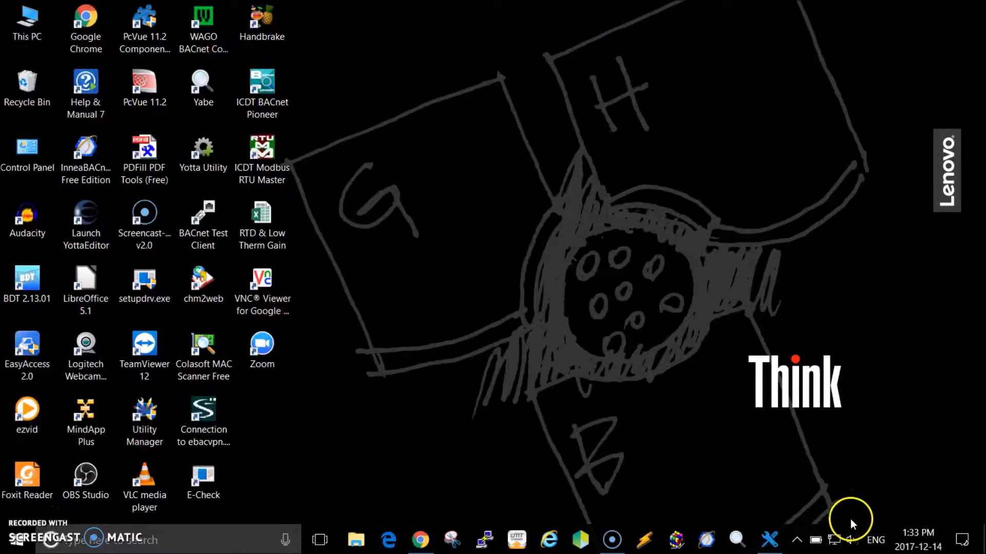
- Open the CIRCON-104025645 controller from the Circon BACnet Integrator device list in Circon Catalyst and close the Browser pane
click(768, 539)
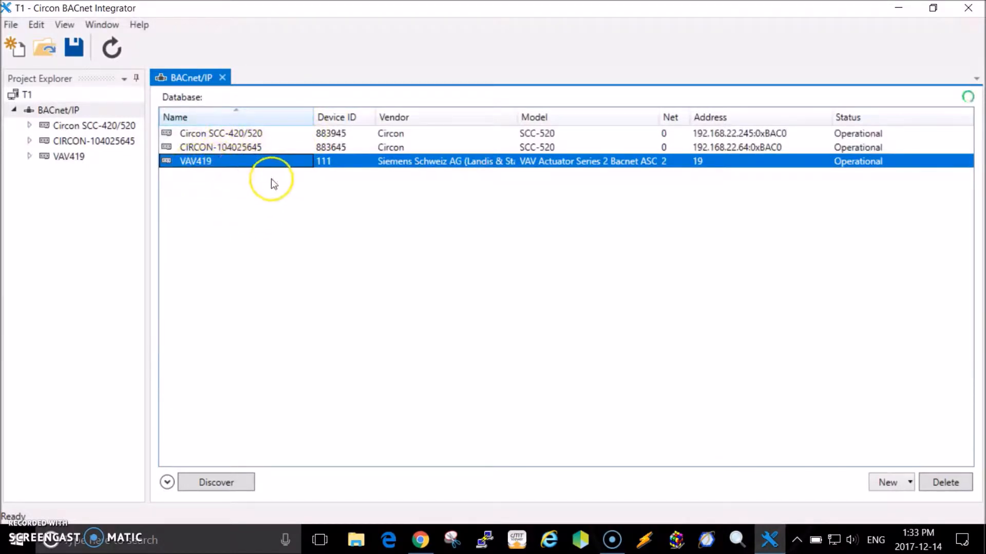
click(226, 147)
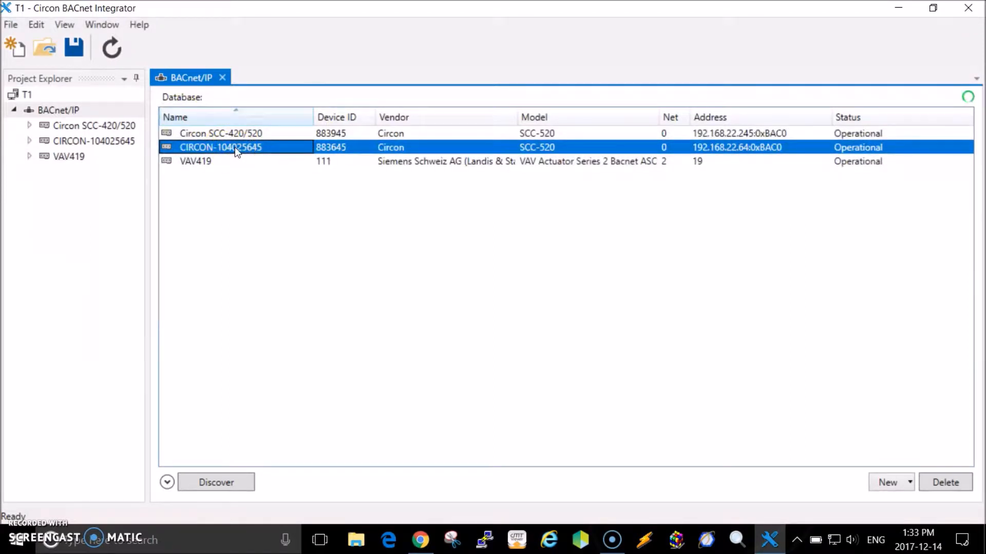
right_click(235, 147)
click(301, 323)
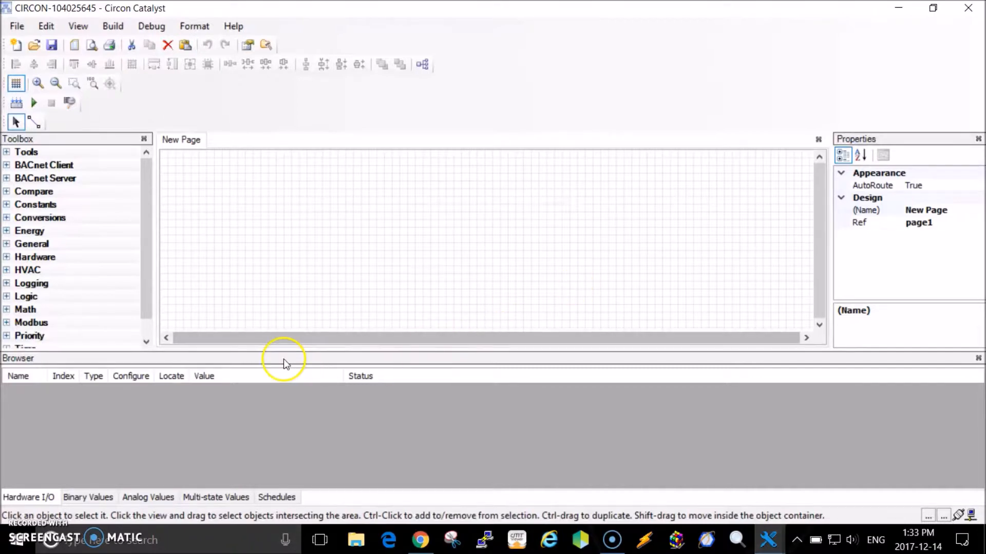
click(978, 358)
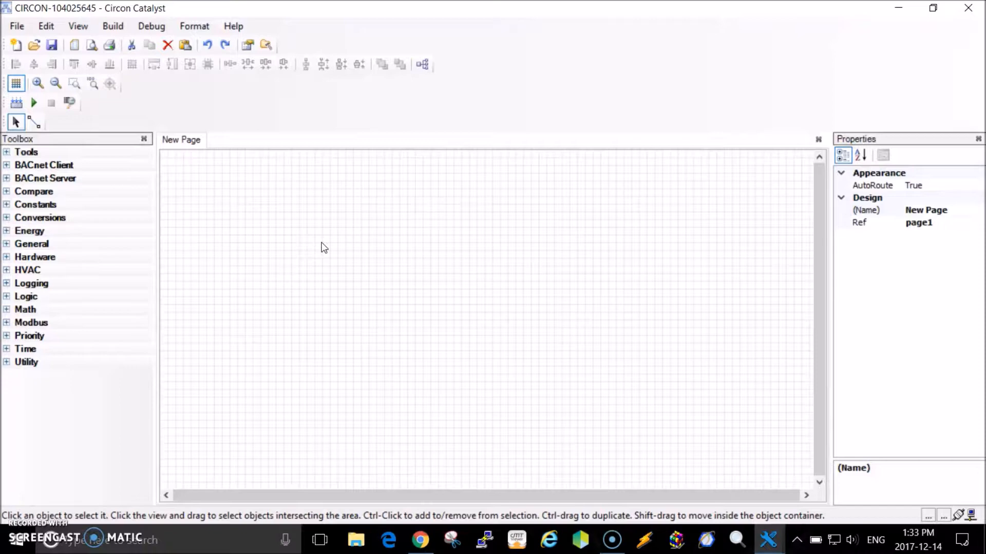
- Review the serial port and timing settings in the Modbus Service Configuration and accept them
click(76, 26)
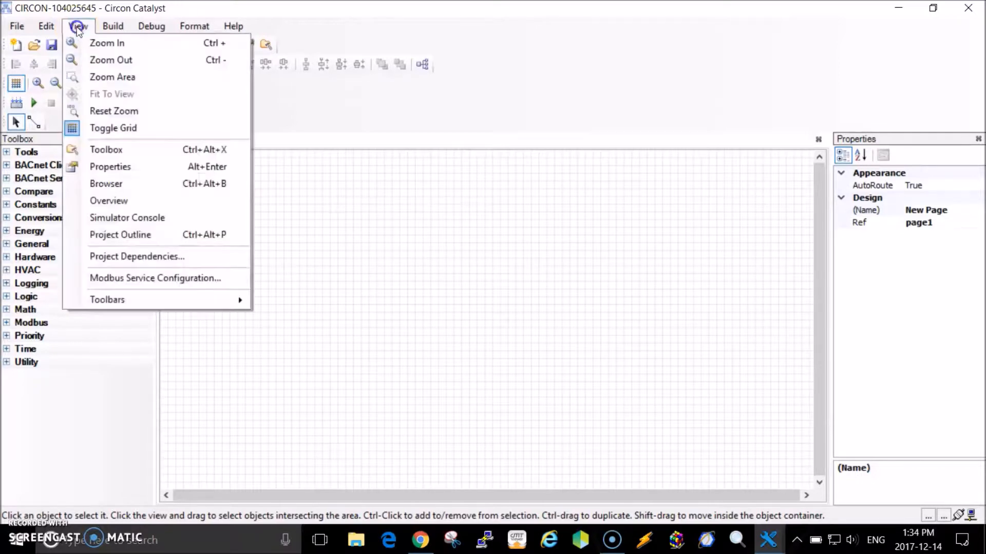
click(130, 284)
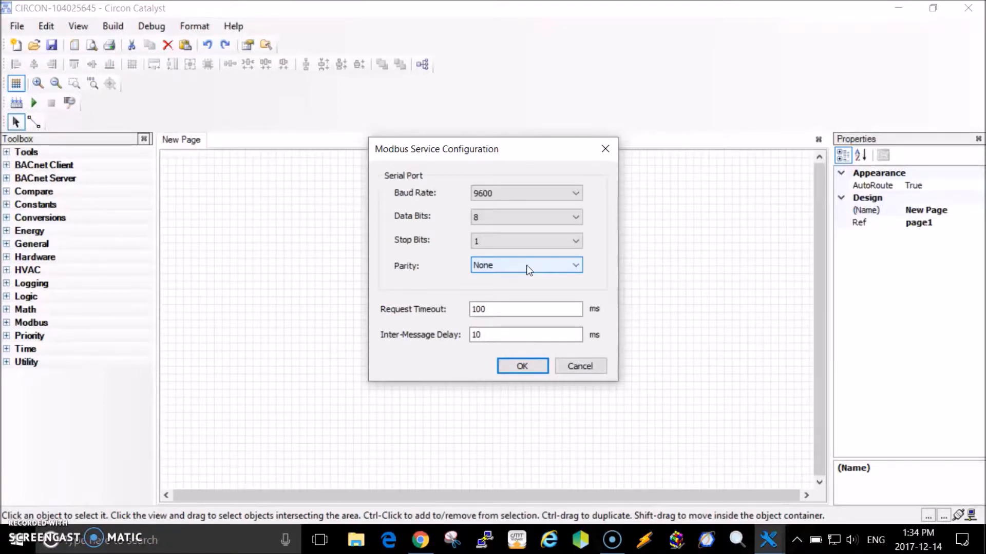
click(522, 366)
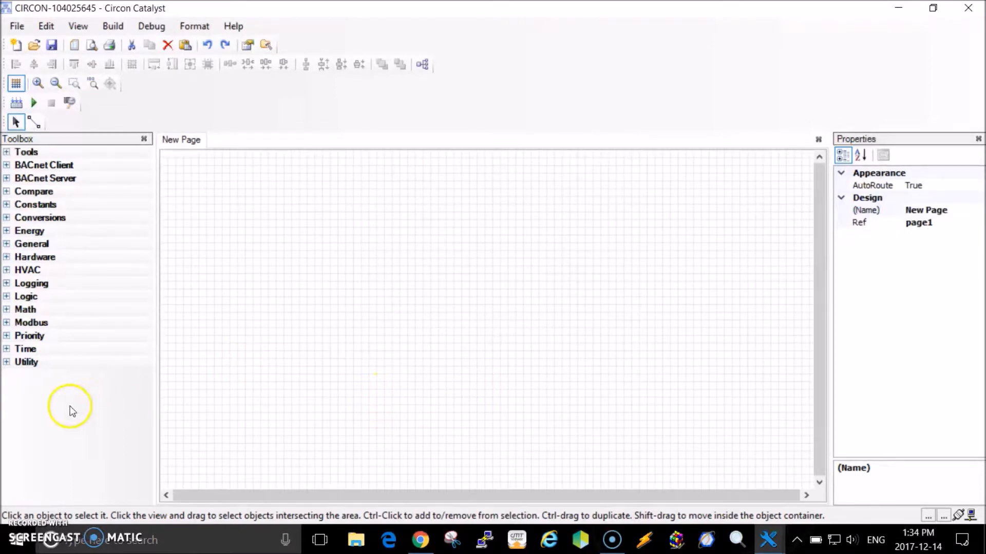
- Try to place a ModbusNumericWritable block on the ordinary page
click(6, 323)
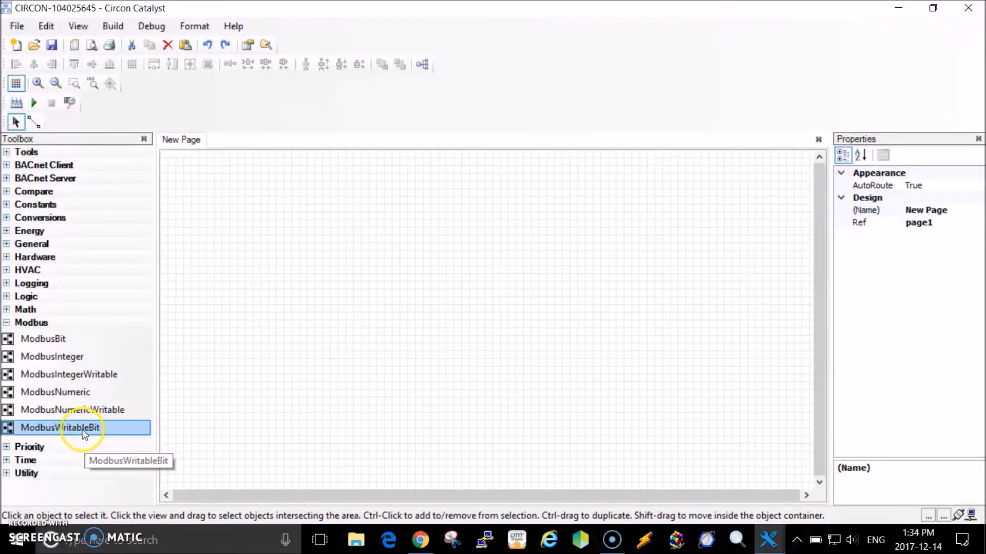
drag(81, 411, 413, 276)
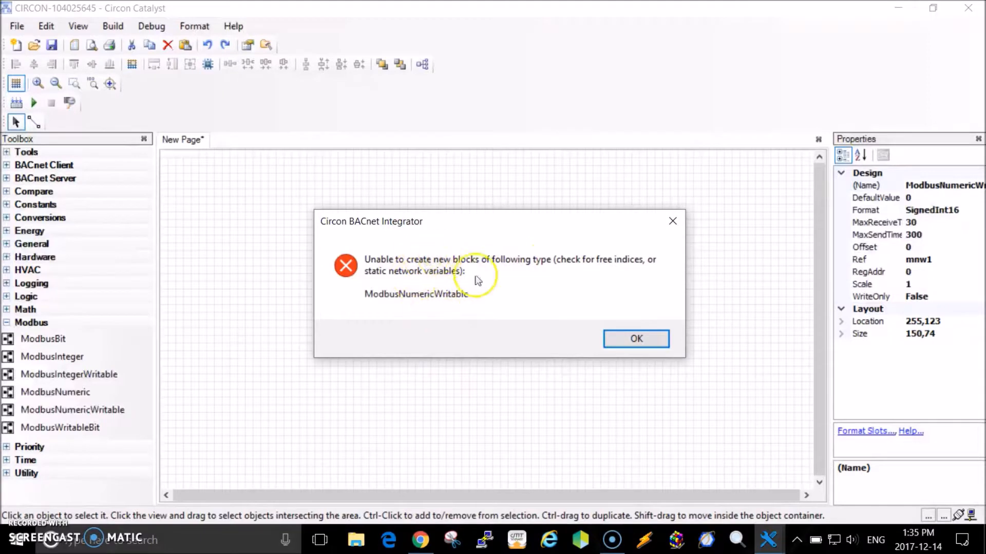
click(636, 339)
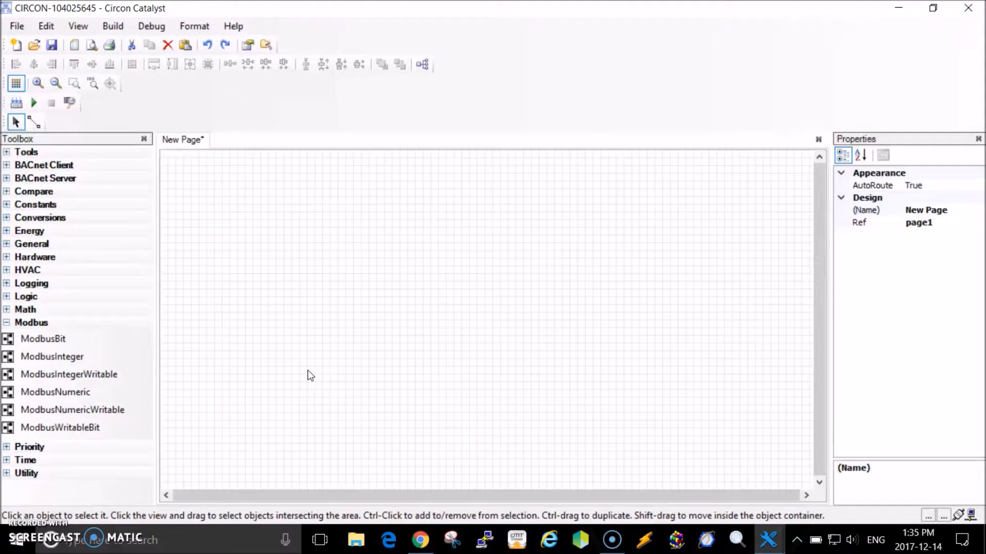
- Create a new Modbus device page and name it "Modbus Sensor Add#1"
click(17, 26)
mouse_move(32, 48)
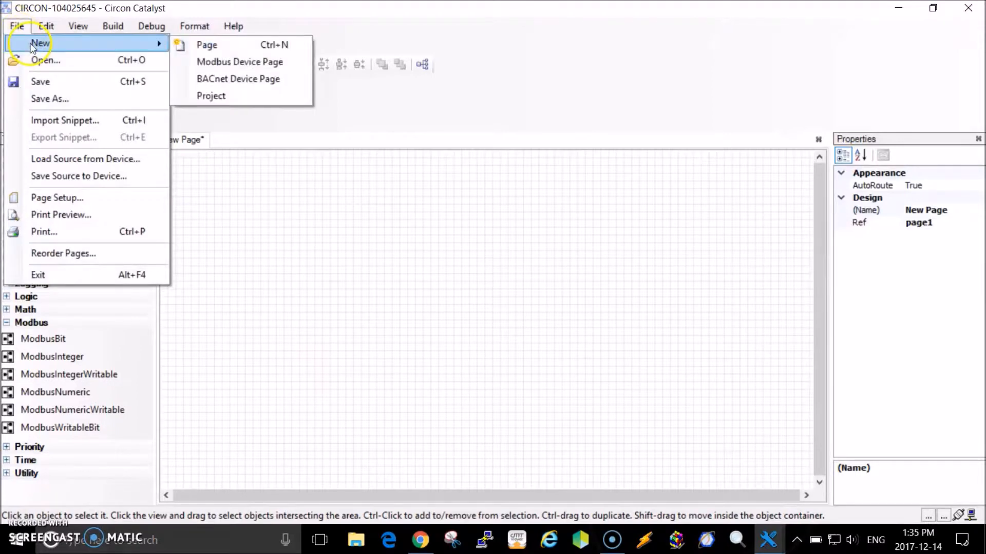
click(234, 62)
click(242, 144)
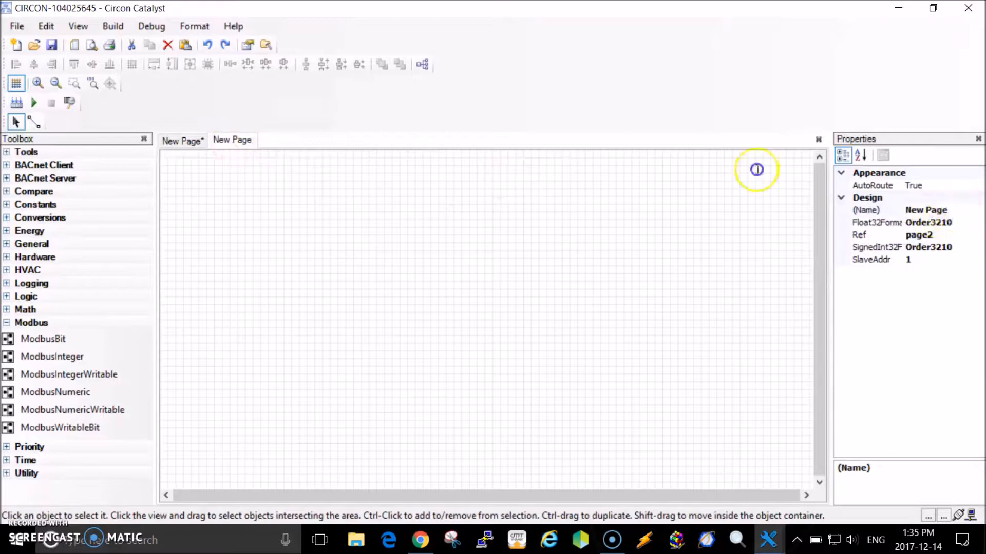
click(947, 210)
drag(949, 210, 886, 211)
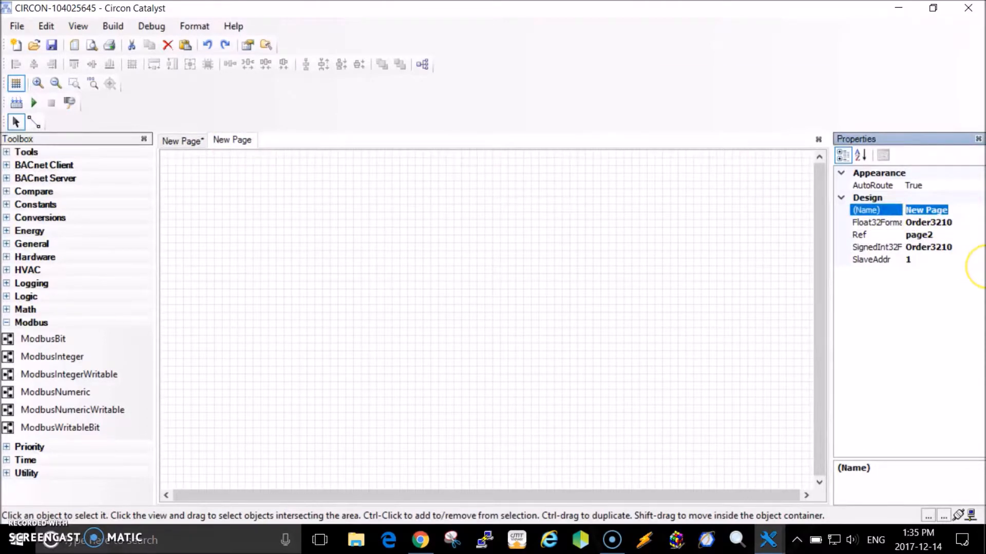
text(Modbus)
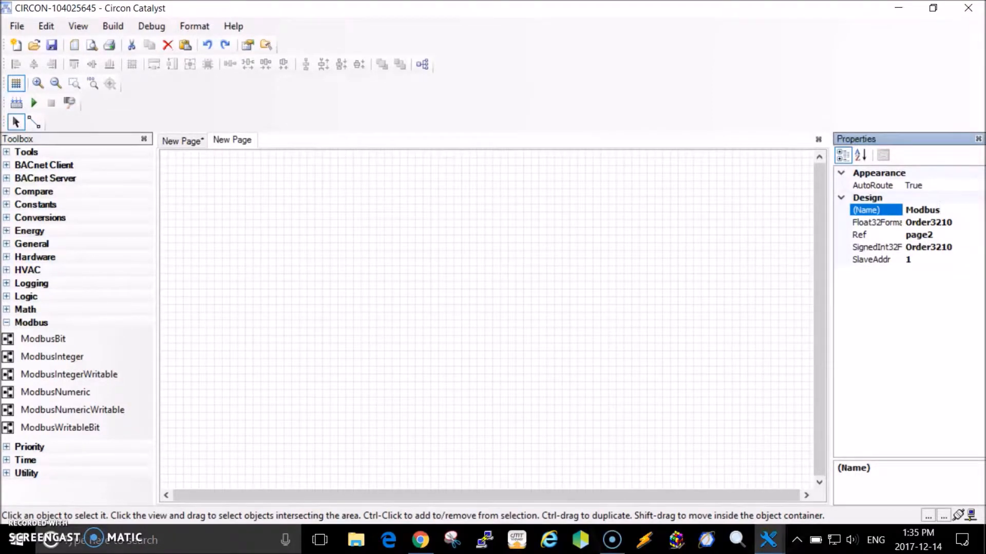
text(Sensor Add#1)
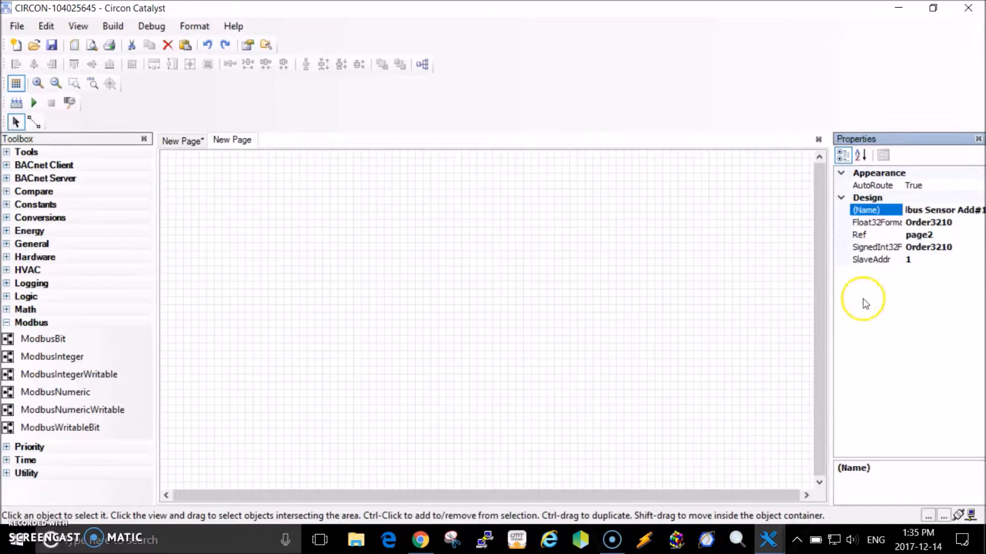
- Set the slave address of the Modbus Sensor Add#1 page to 75
click(936, 260)
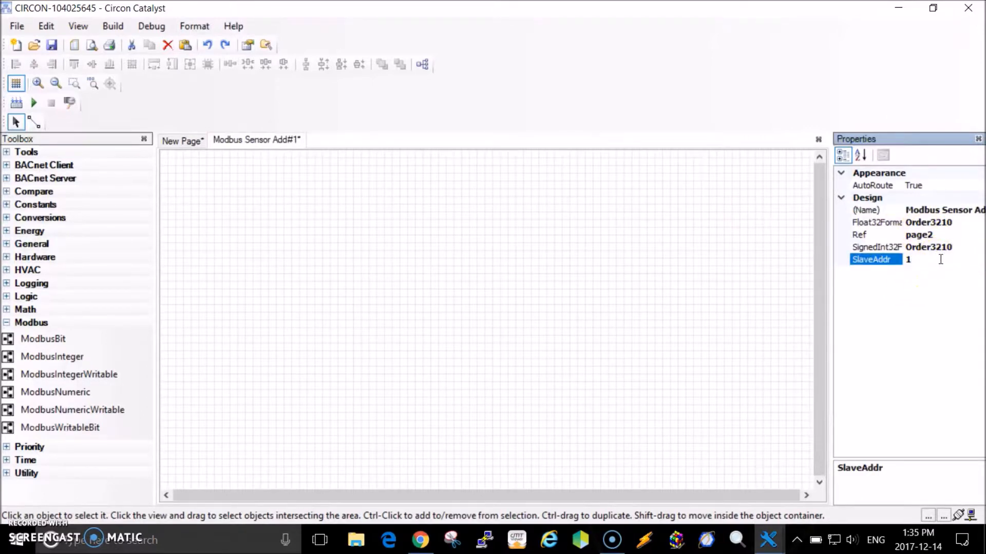
click(909, 260)
click(910, 260)
click(916, 261)
click(906, 257)
double_click(902, 262)
text(75)
click(628, 246)
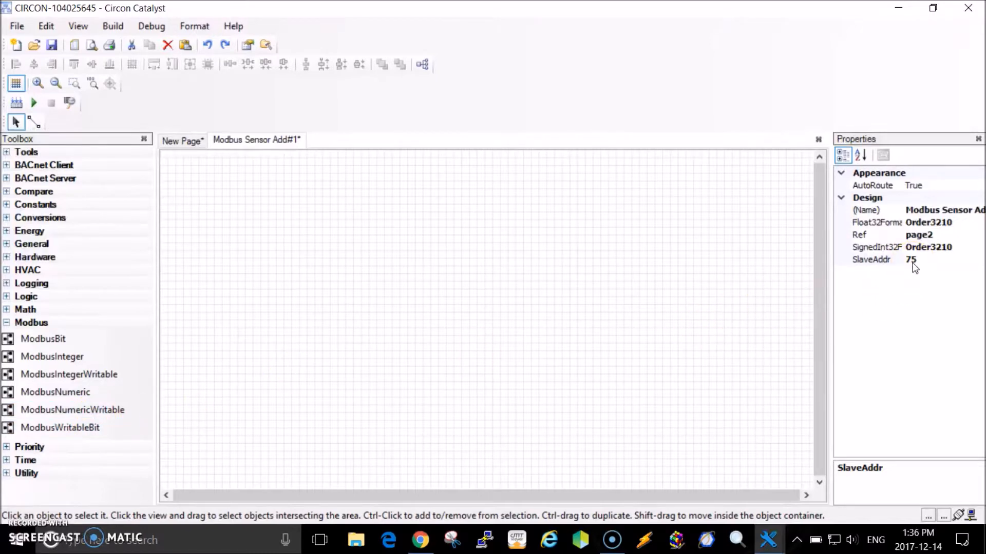
click(663, 308)
- Place a ModbusNumericWritable block near the page's upper-left corner at 40,20 and widen it to 230 so its full name fits
click(77, 410)
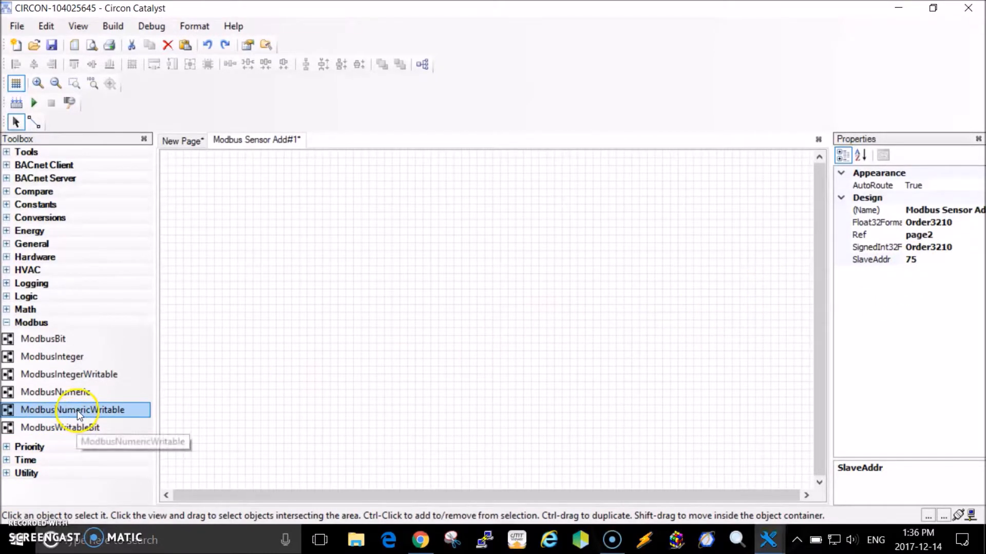
drag(77, 411, 267, 211)
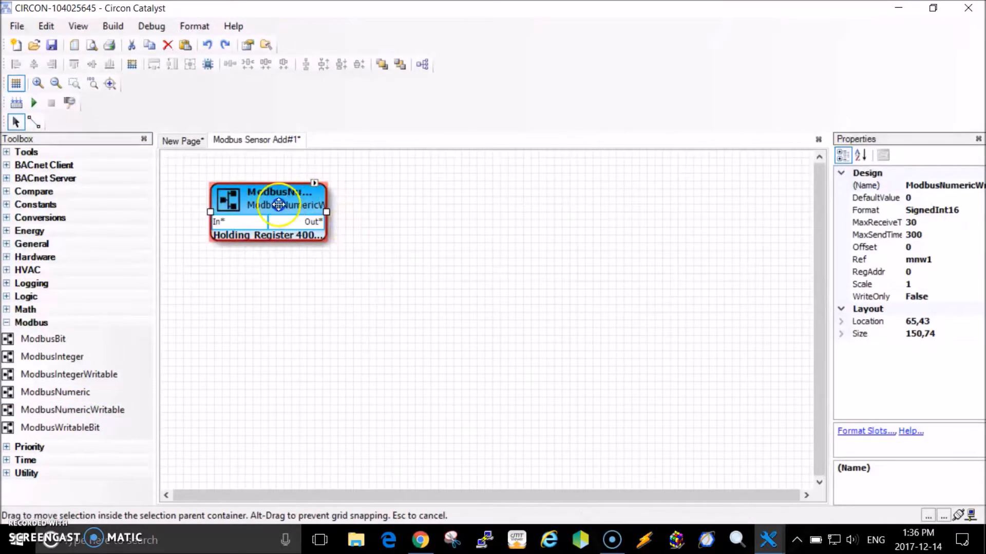
drag(225, 165, 225, 165)
drag(313, 195, 368, 195)
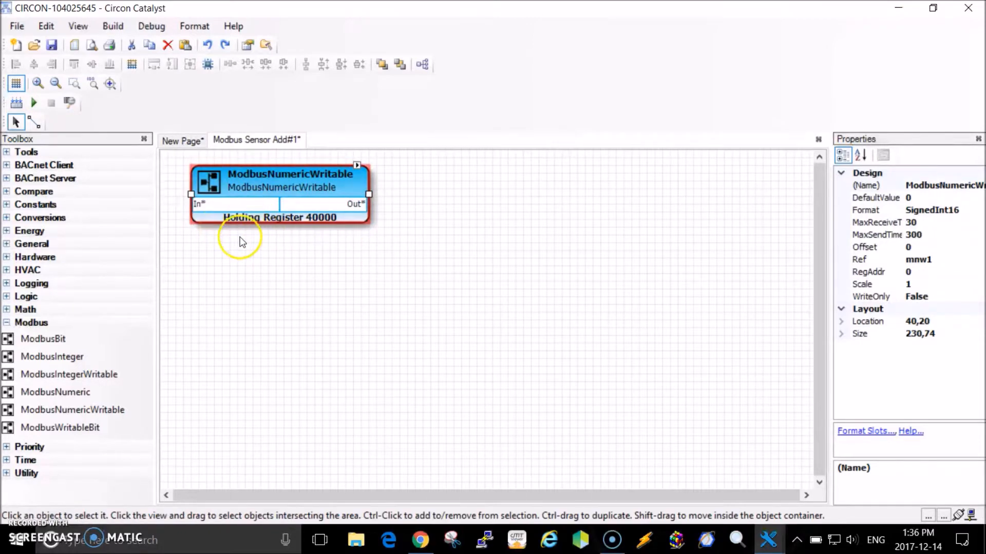
- Stack a ModbusInteger, a ModbusBit and a ModbusWritableBit block below the ModbusNumericWritable block, left-aligned and widened to about its width
click(76, 356)
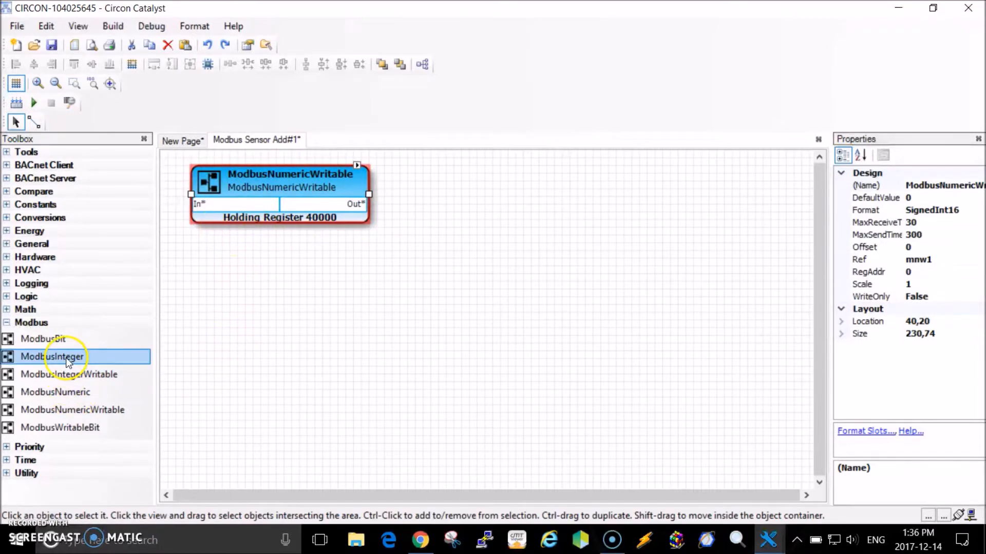
drag(72, 356, 369, 271)
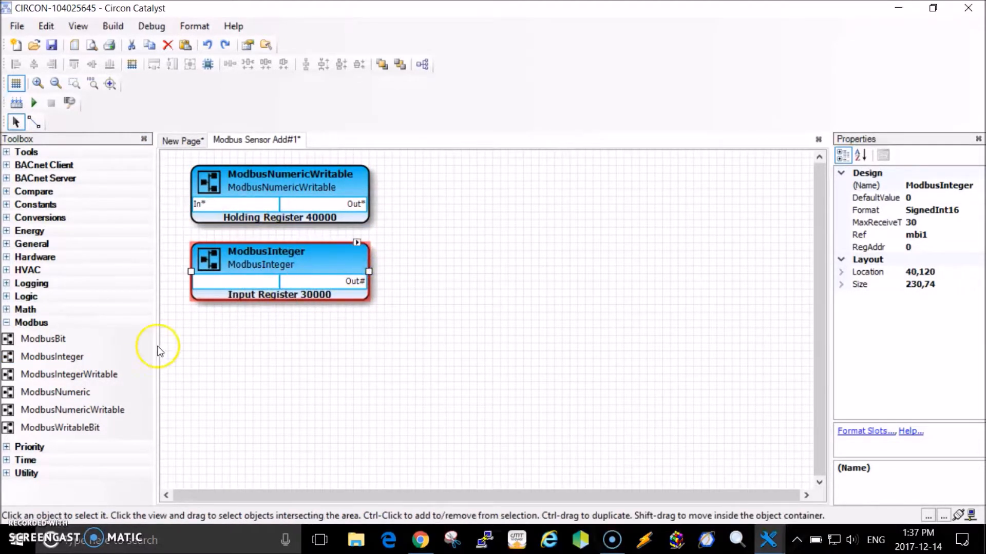
click(46, 339)
click(260, 345)
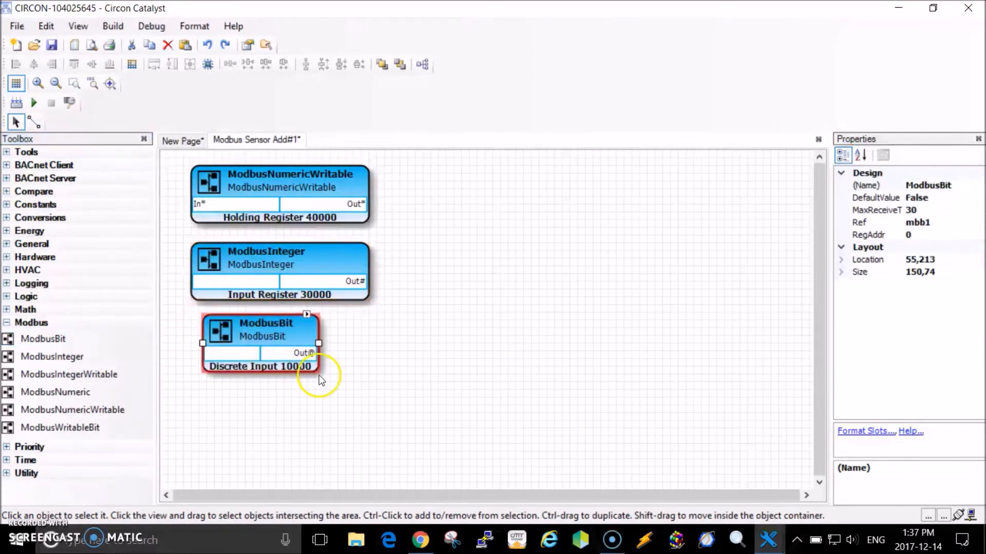
drag(275, 347, 363, 338)
drag(58, 427, 363, 410)
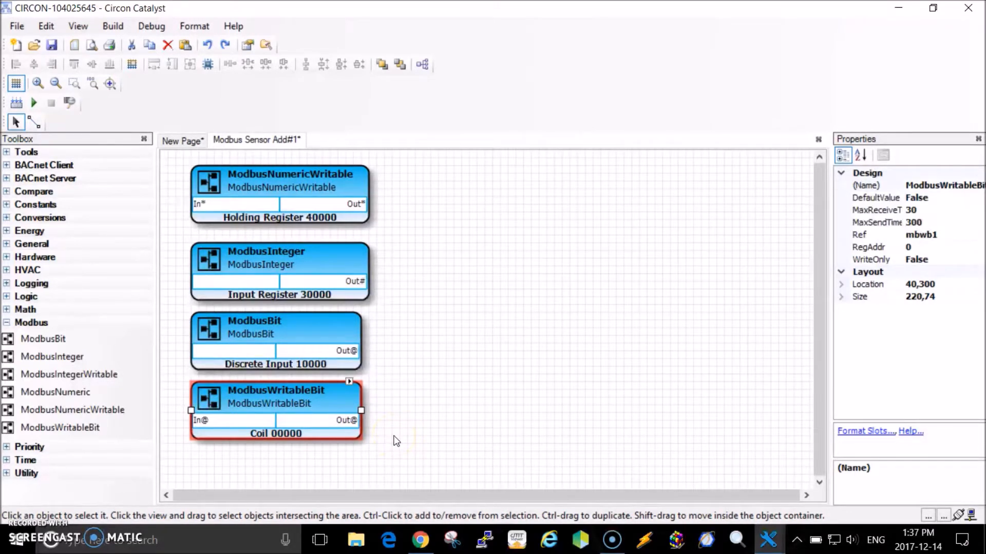
- Set the register address of the ModbusWritableBit block to 4
click(295, 435)
click(328, 407)
click(919, 247)
double_click(904, 248)
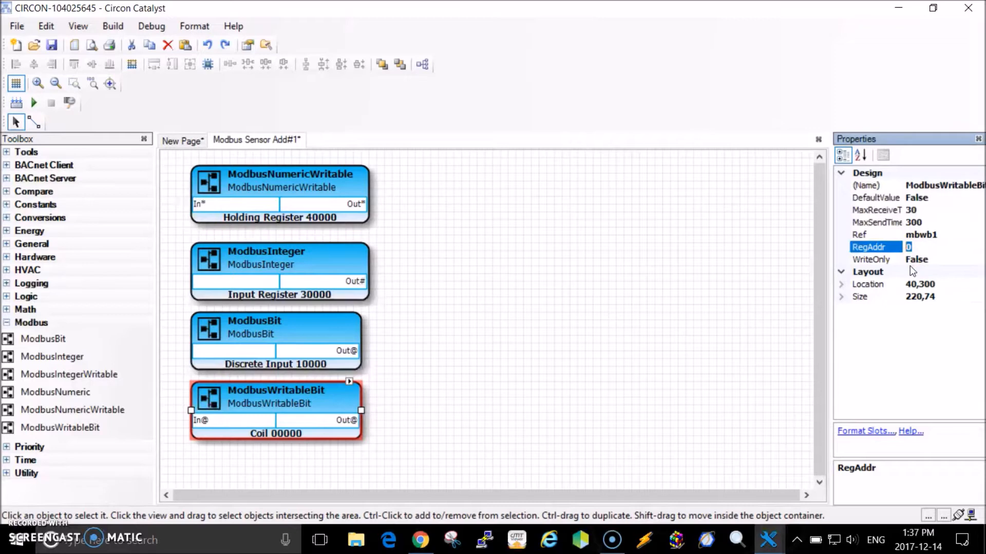
text(4)
click(818, 315)
click(702, 365)
- Rename the ModbusWritableBit block as "Reset KWHR"
click(330, 397)
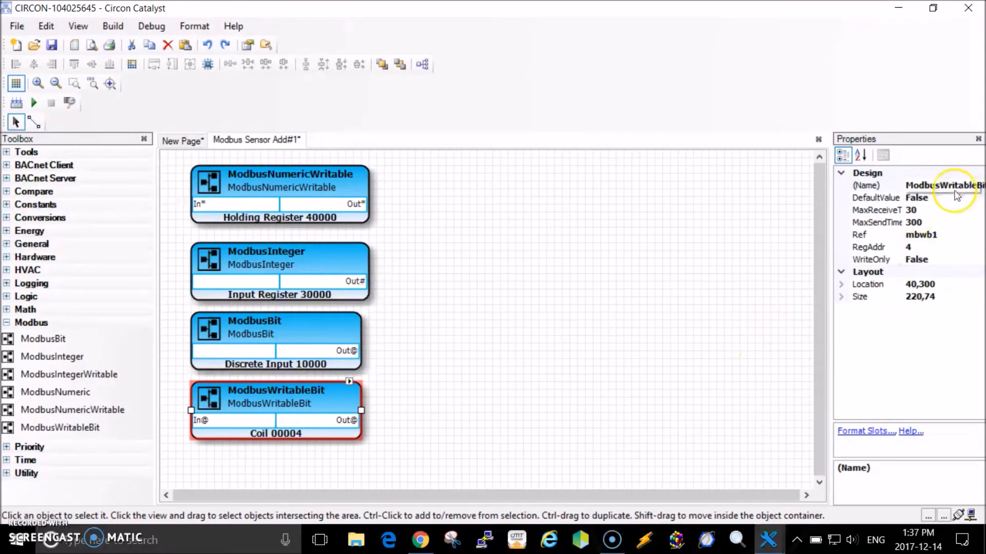
click(958, 186)
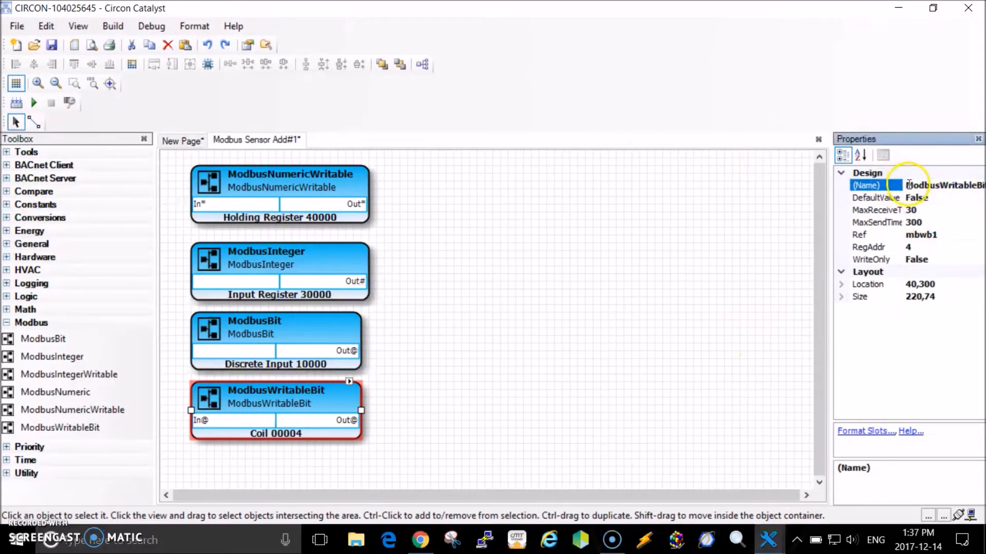
click(962, 185)
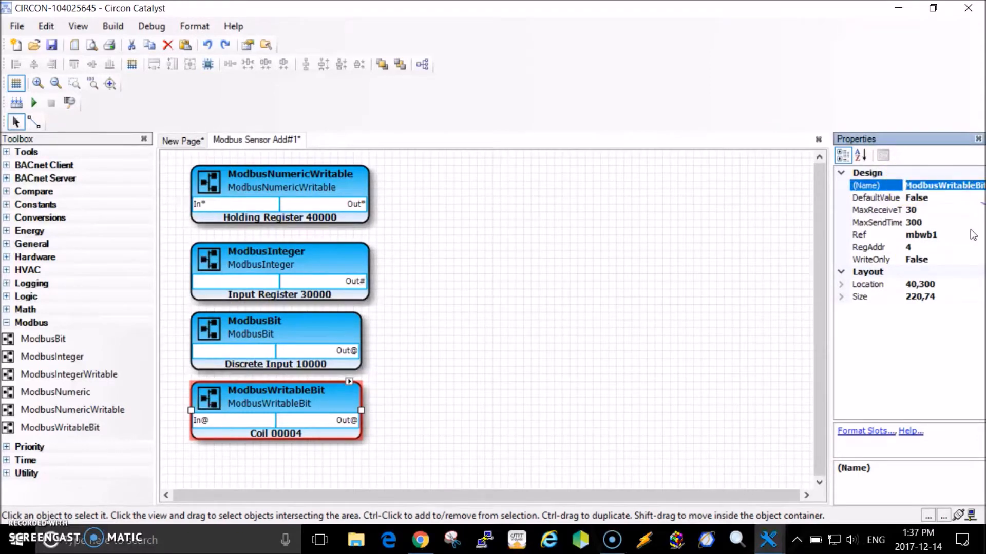
text(Reset)
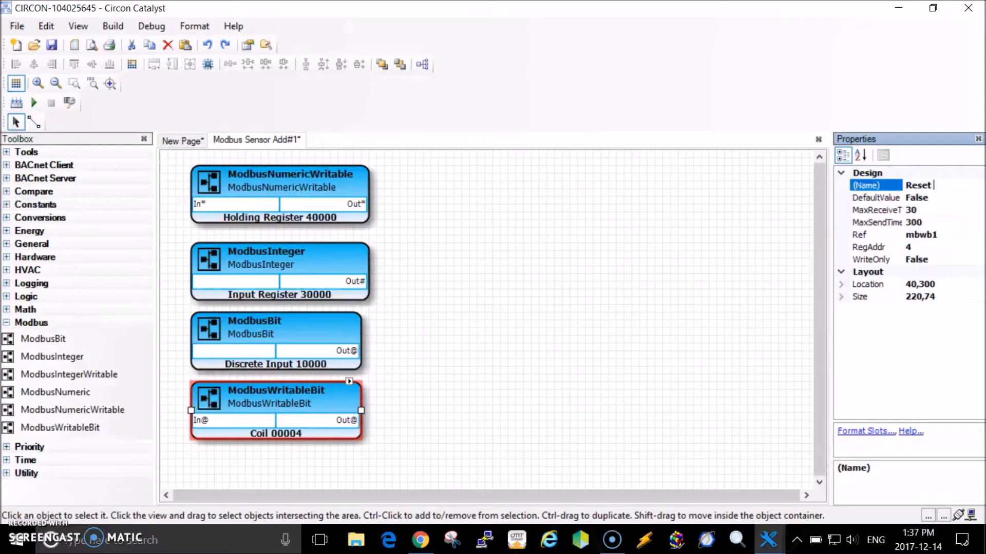
text( KWHR)
click(660, 293)
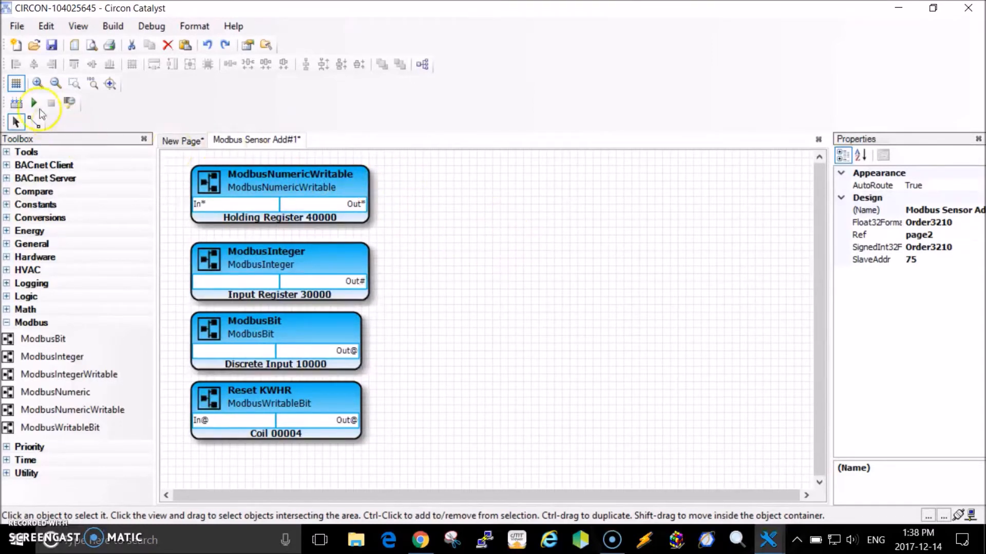
- Create a second Modbus device page and set its slave address to 76
click(17, 26)
mouse_move(32, 46)
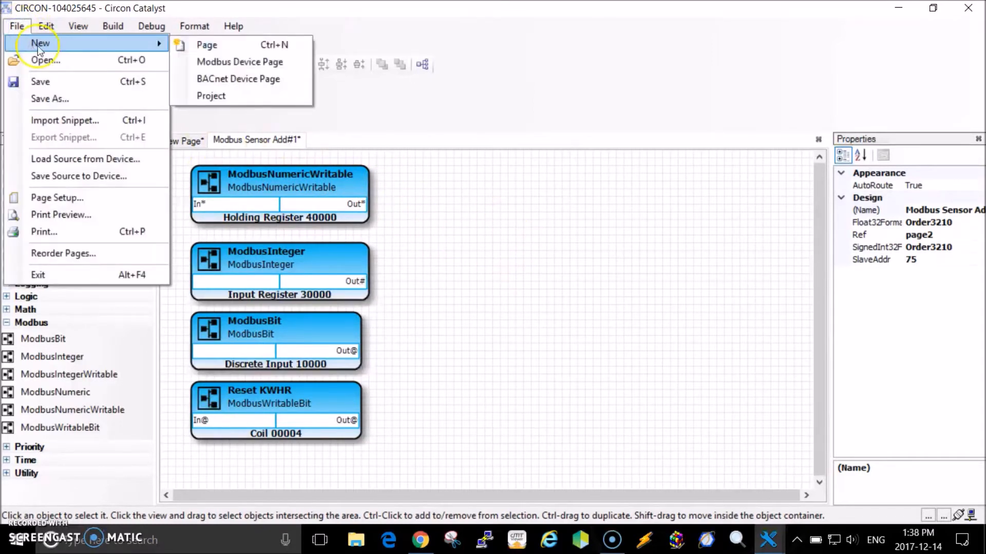
click(253, 63)
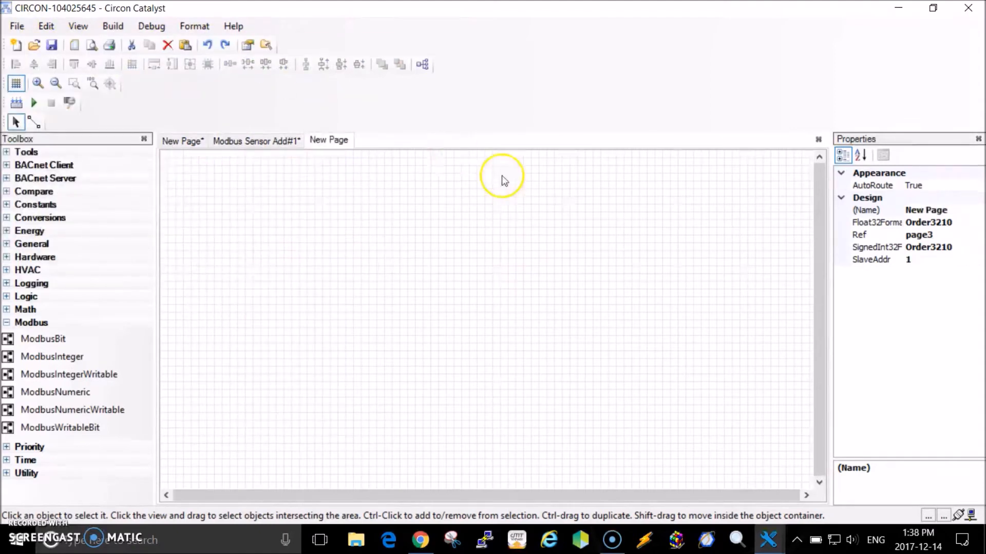
click(926, 261)
double_click(906, 260)
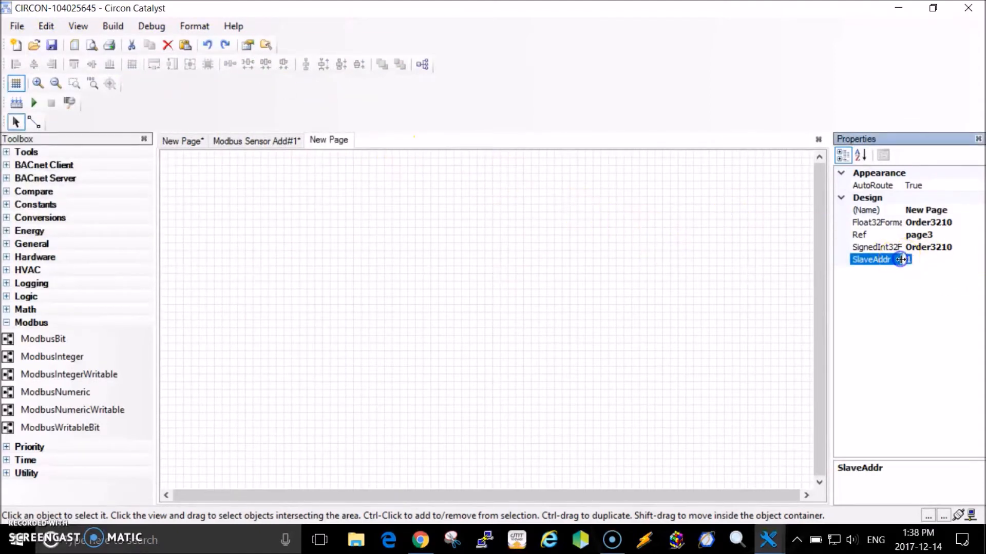
text(76)
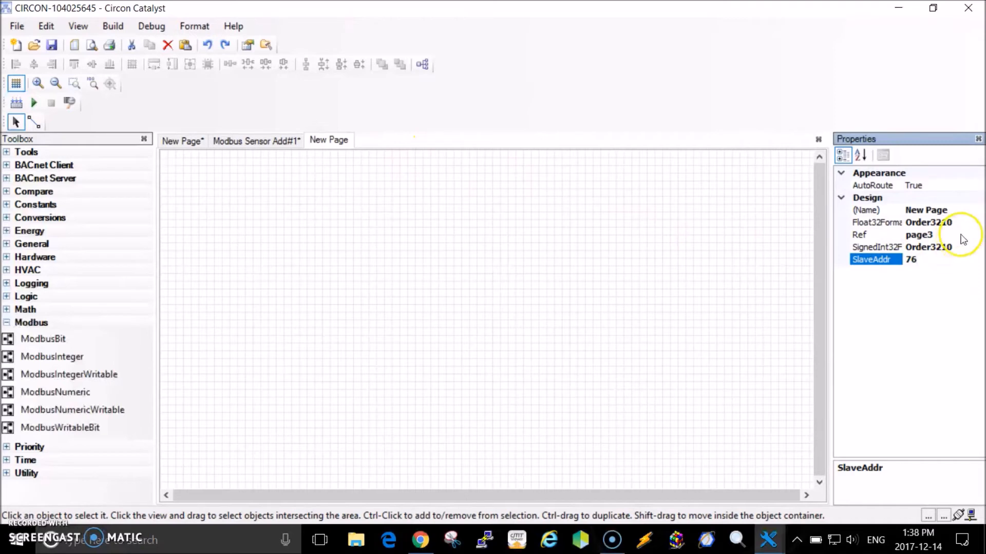
- Rename the second Modbus device page as "Modbus Device Add#76"
click(951, 211)
drag(951, 211, 896, 212)
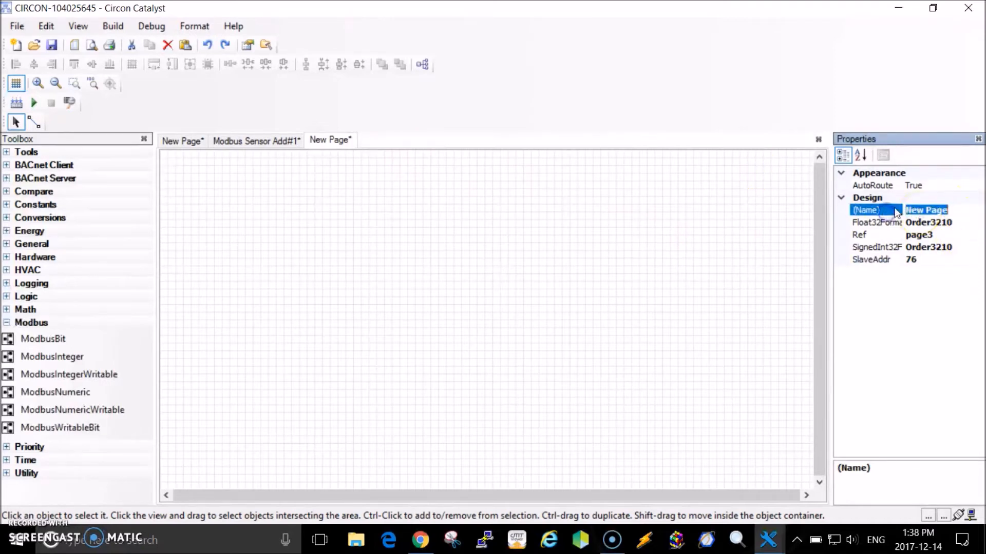
text(Modbus Devi)
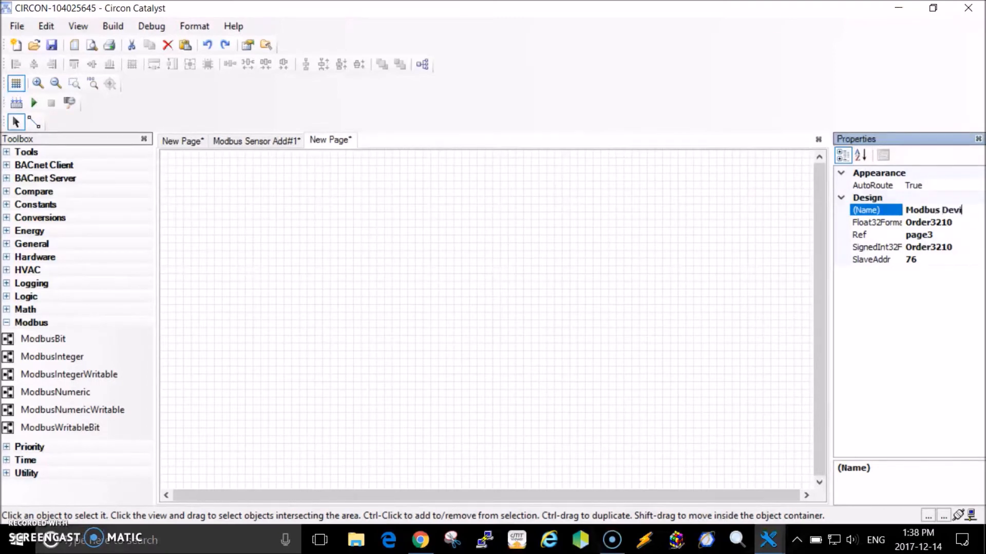
text(ce Add#76)
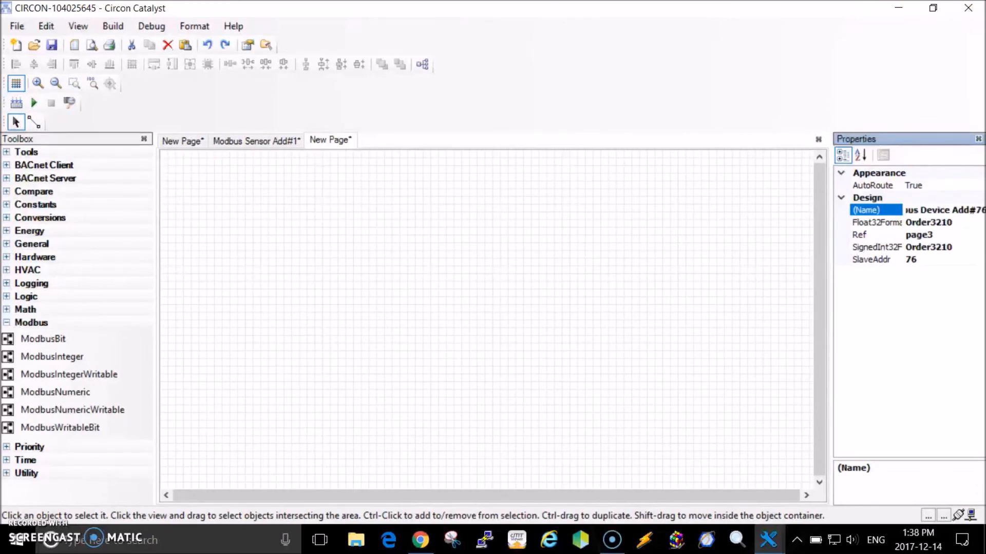
click(461, 337)
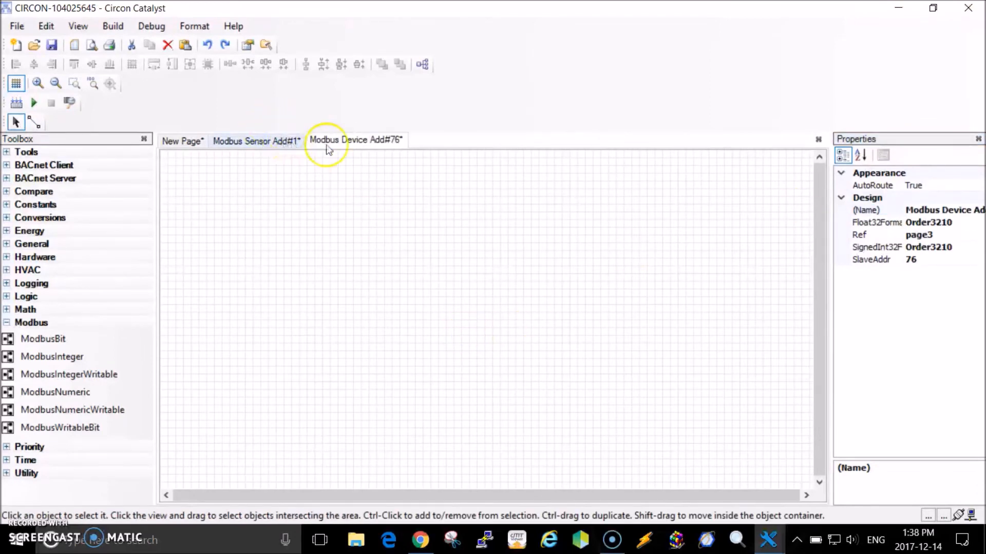